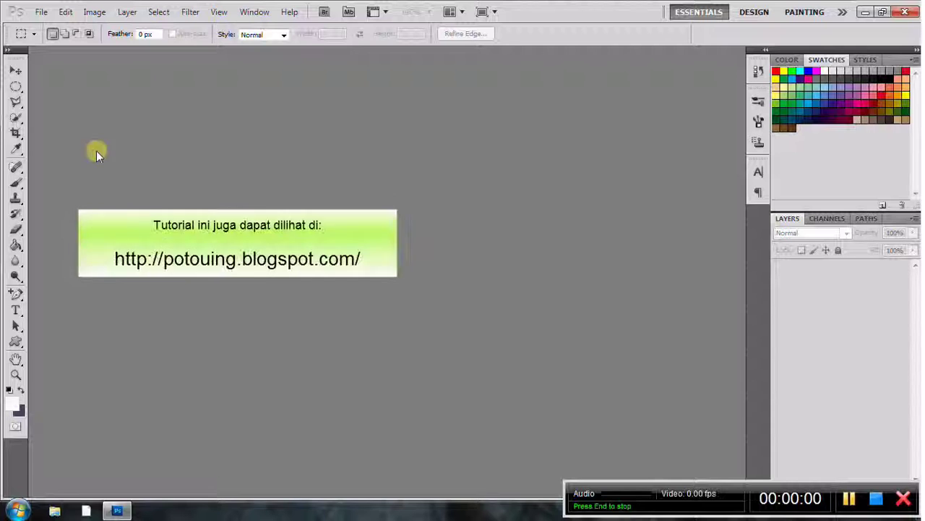
# Open the butterfly photo DSC_0197 and bring up the Hue/Saturation dialog.
pyautogui.click(41, 10)
pyautogui.click(48, 40)
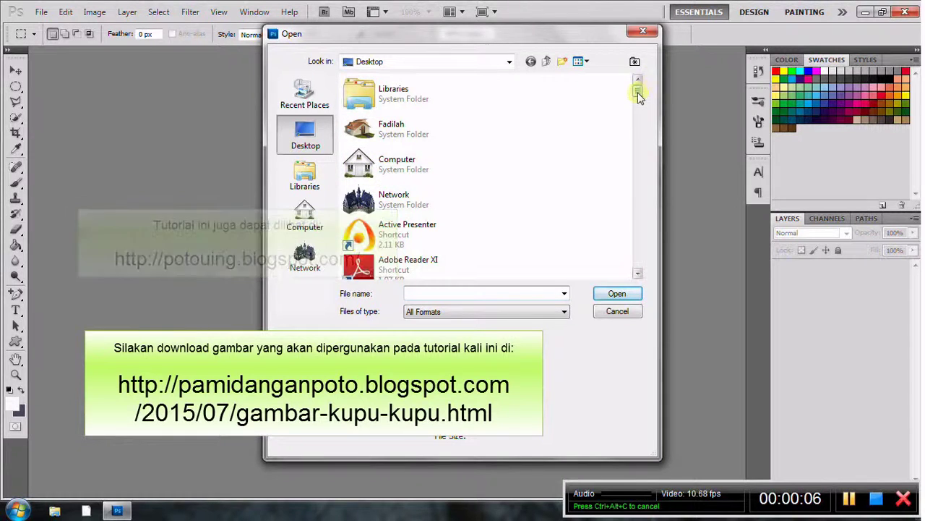
pyautogui.moveTo(637, 90); pyautogui.dragTo(671, 217)
pyautogui.click(415, 208)
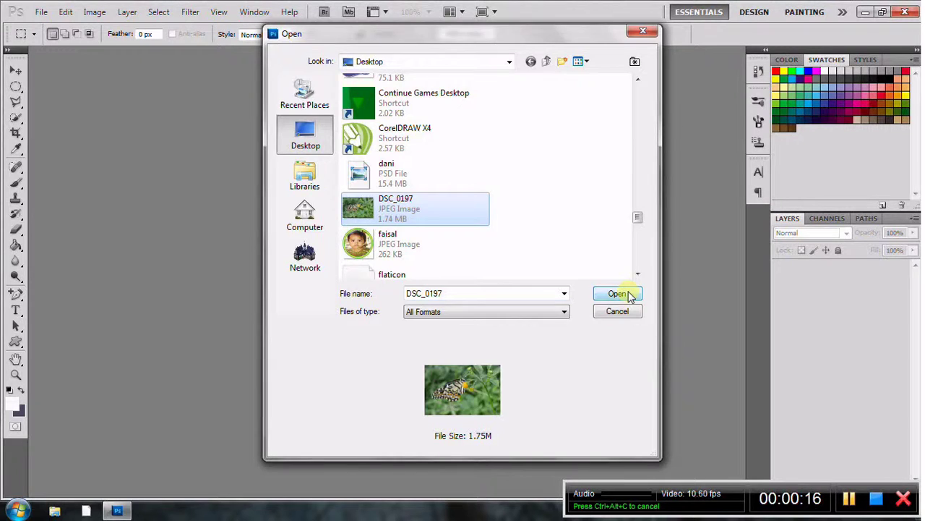
pyautogui.click(629, 292)
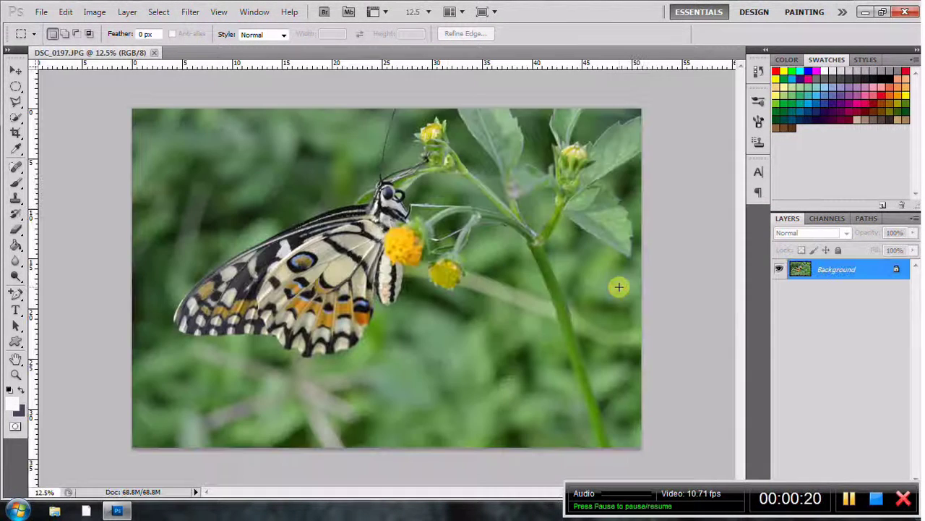
pyautogui.click(94, 12)
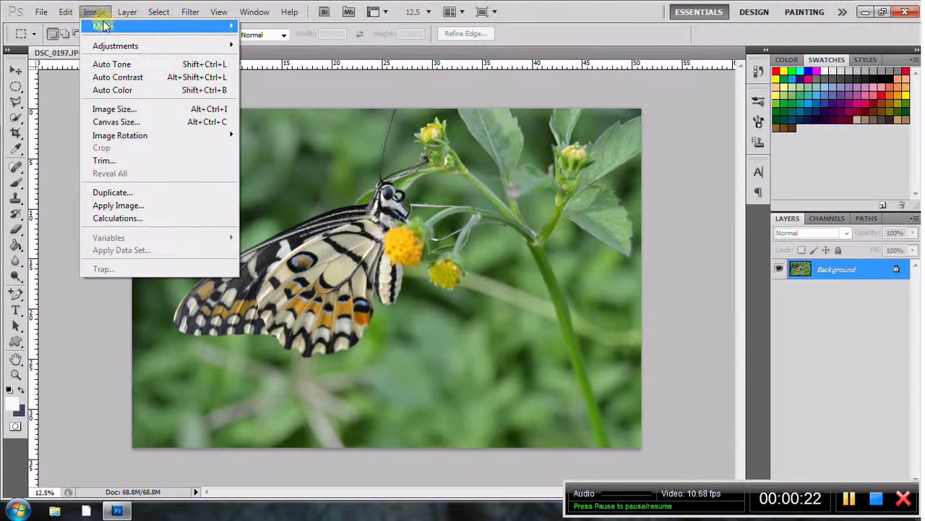
pyautogui.moveTo(116, 46)
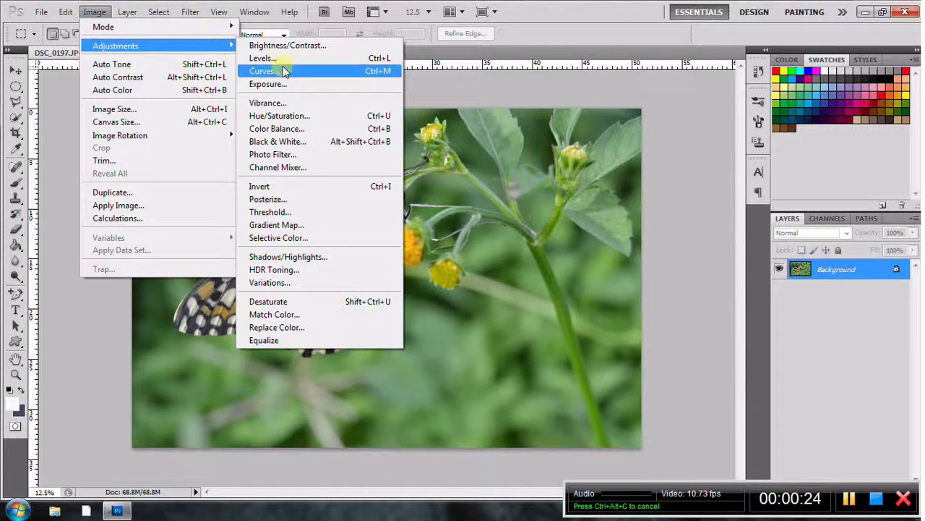
pyautogui.click(315, 116)
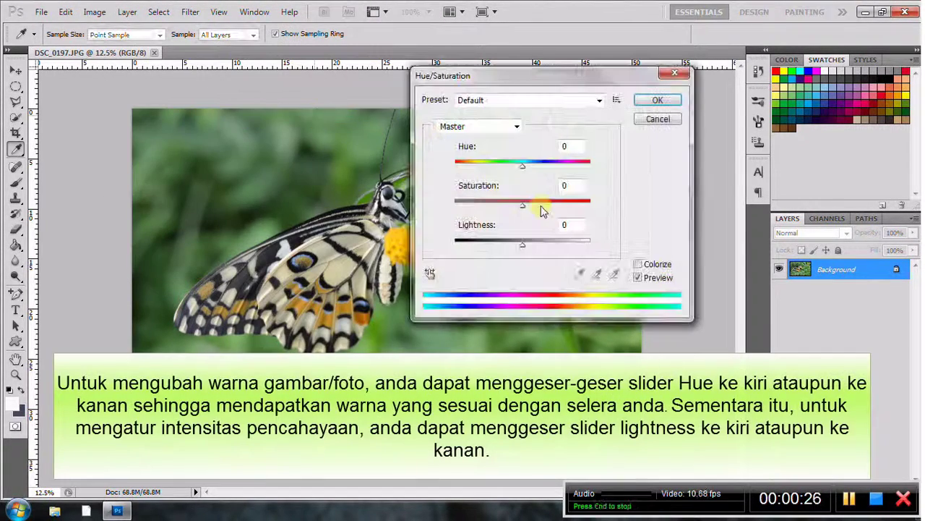
# Apply a Hue/Saturation of Hue +20 and Lightness -27 to the photo.
pyautogui.moveTo(512, 80); pyautogui.dragTo(650, 83)
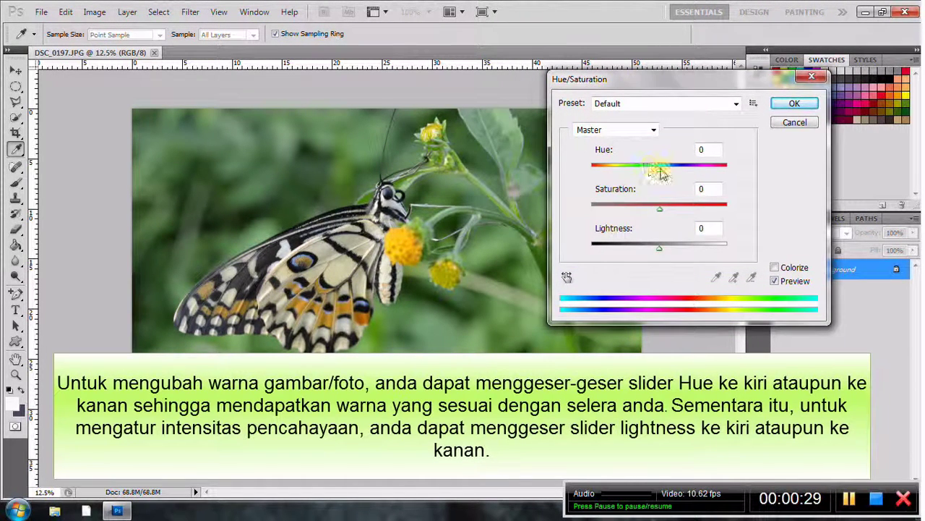
pyautogui.moveTo(659, 172); pyautogui.dragTo(728, 172)
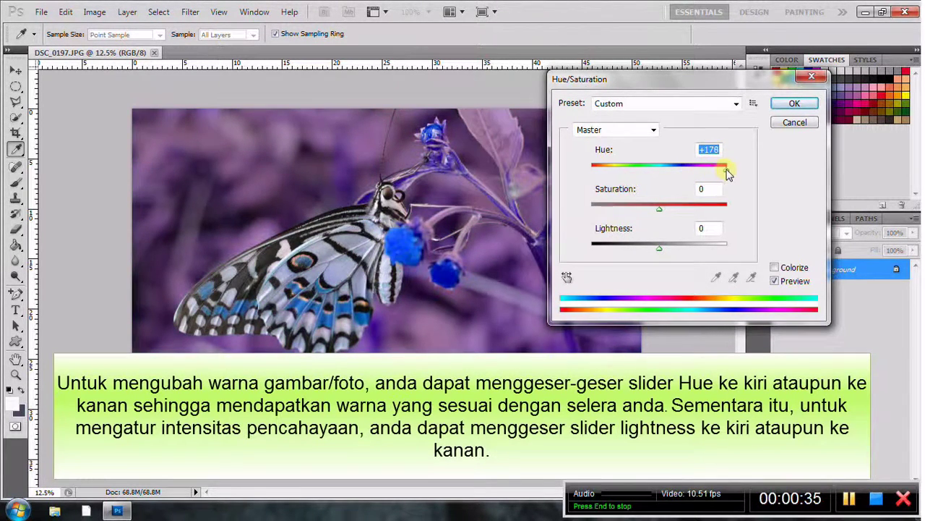
pyautogui.moveTo(727, 172); pyautogui.dragTo(624, 166)
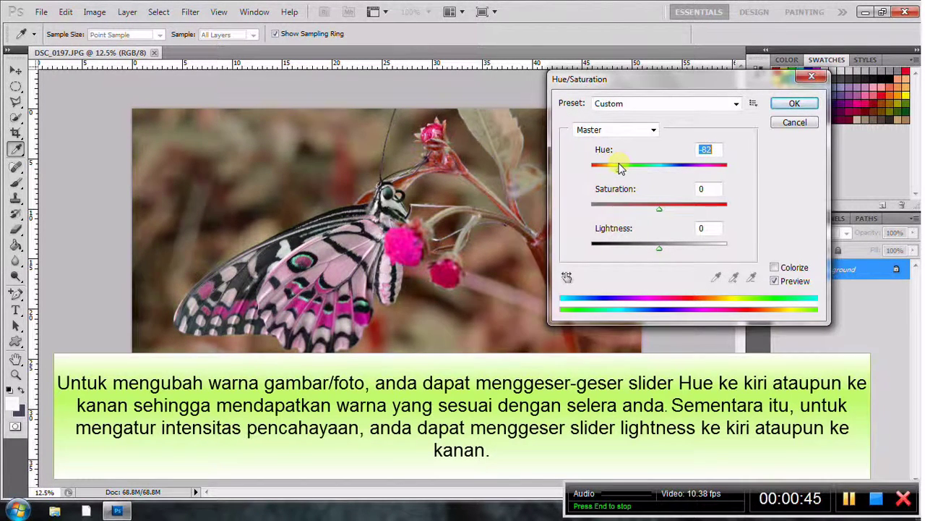
pyautogui.moveTo(624, 166)
pyautogui.mouseDown()
pyautogui.moveTo(607, 167)
pyautogui.moveTo(674, 175)
pyautogui.mouseUp()
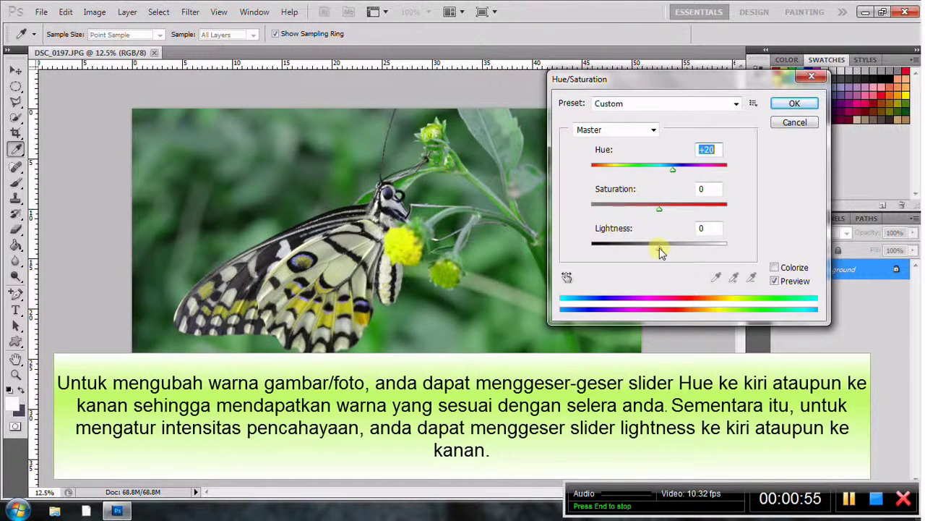
pyautogui.moveTo(659, 245); pyautogui.dragTo(642, 246)
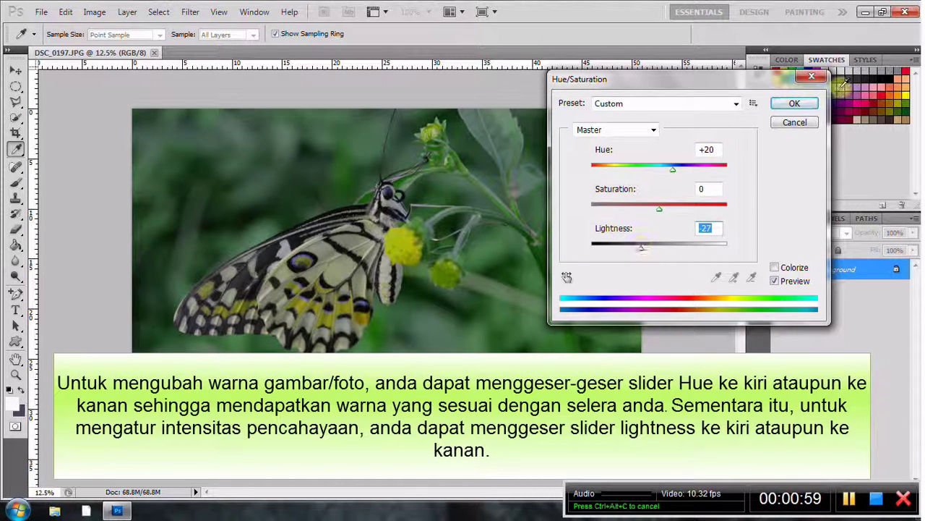
pyautogui.click(795, 104)
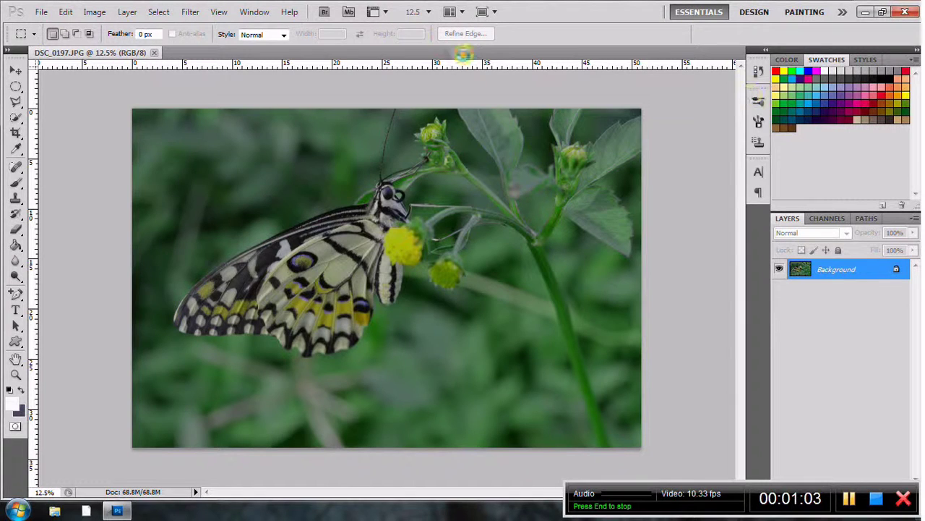
# Compare the Open and Hue/Saturation states in History, then revert to Open.
pyautogui.click(257, 12)
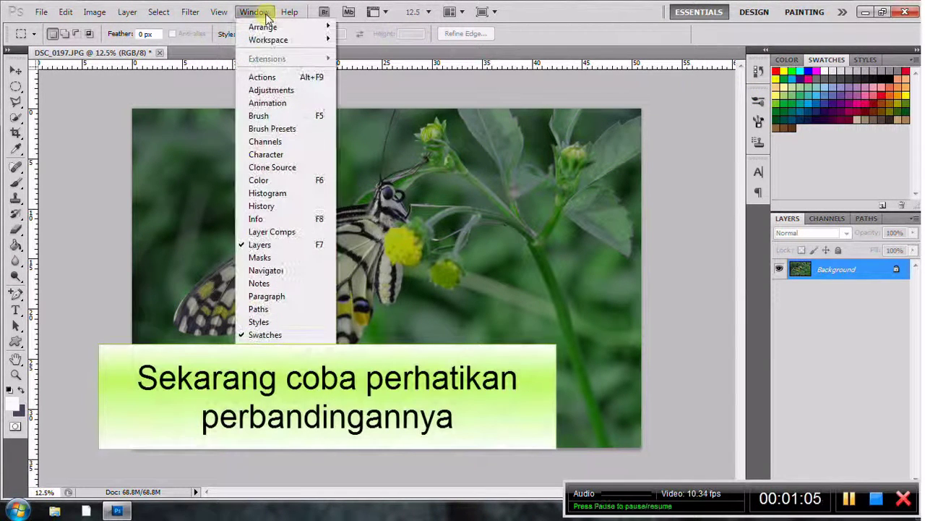
pyautogui.click(281, 205)
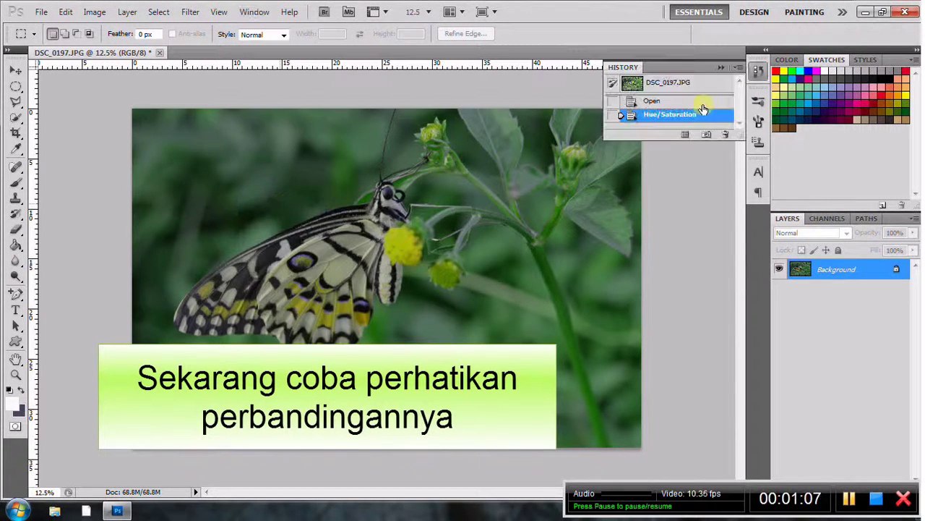
pyautogui.click(694, 101)
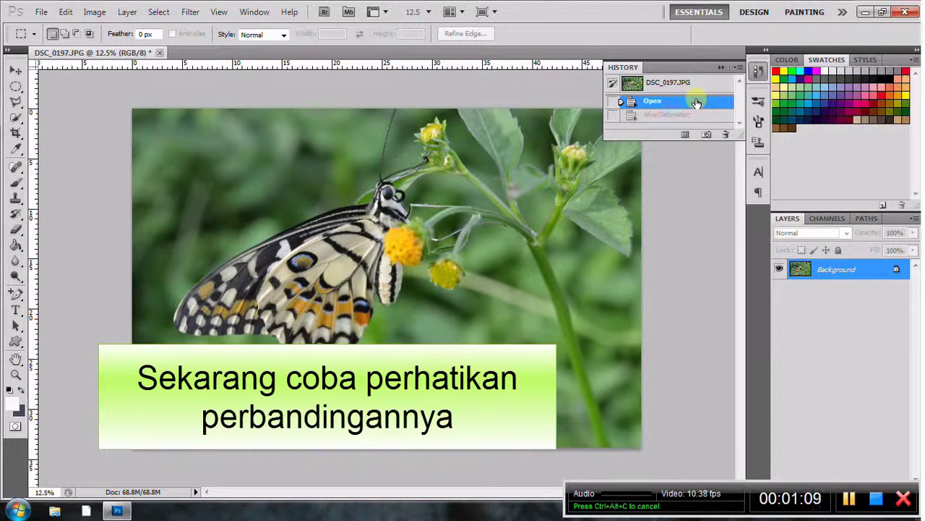
pyautogui.click(694, 116)
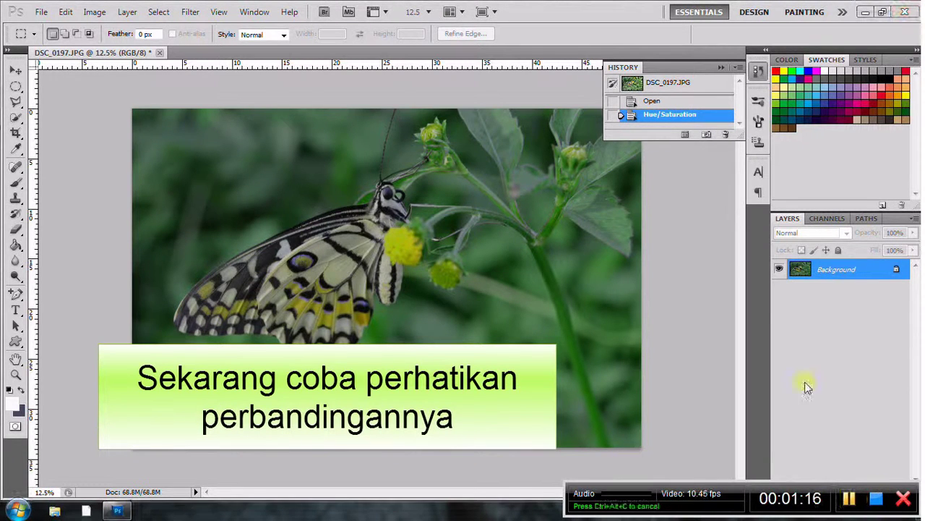
pyautogui.click(653, 102)
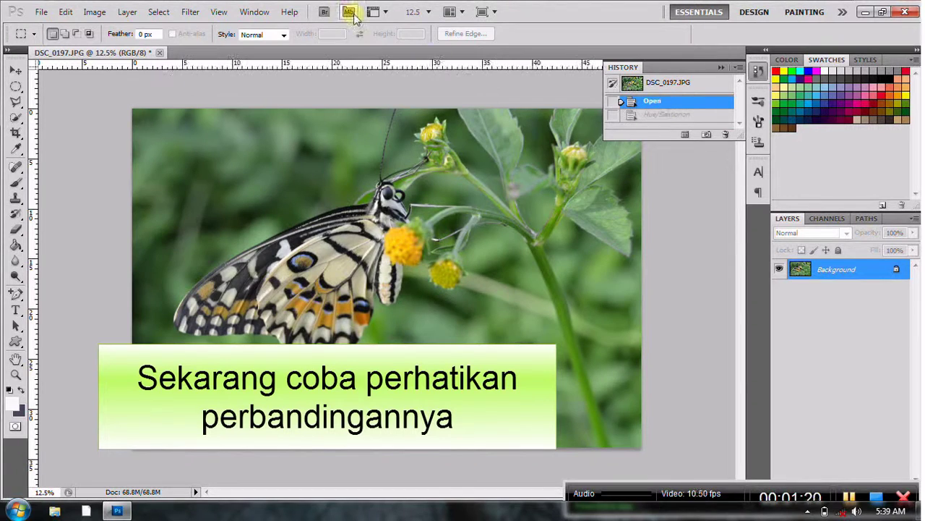
pyautogui.click(95, 11)
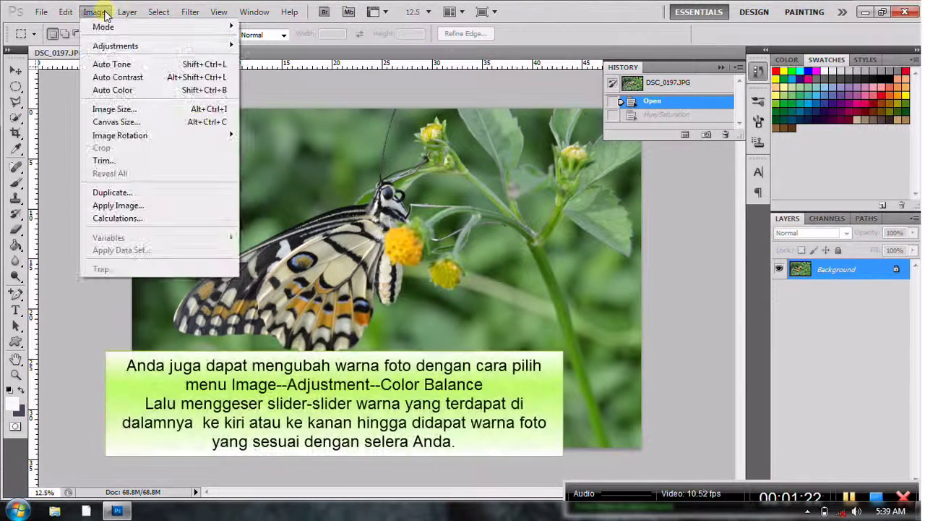
pyautogui.moveTo(115, 46)
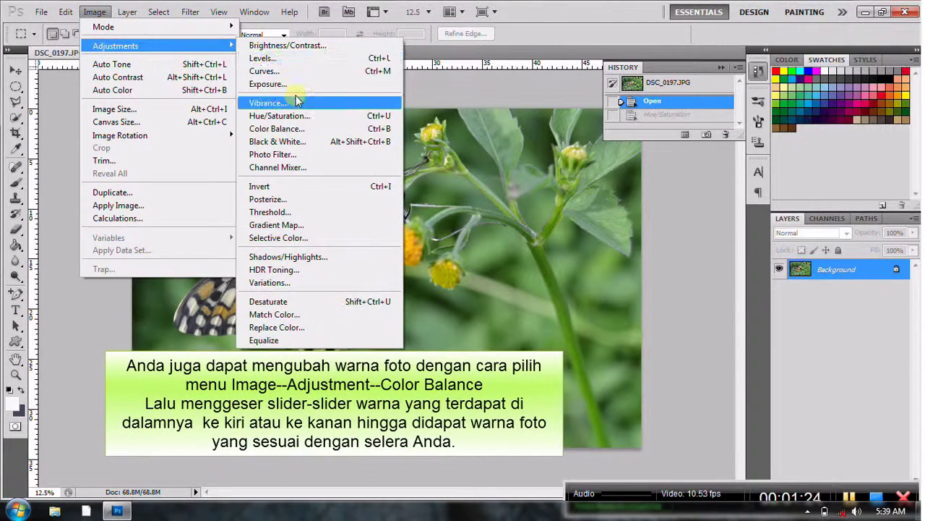
# Set Color Balance midtones to Cyan–Red +29, Magenta–Green -27 and Yellow–Blue +15.
pyautogui.click(302, 128)
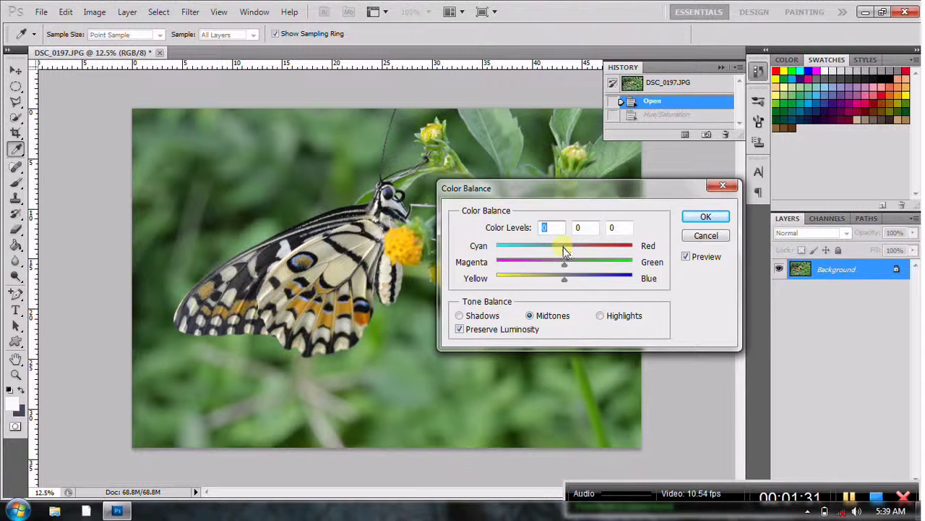
pyautogui.moveTo(603, 250); pyautogui.dragTo(635, 247)
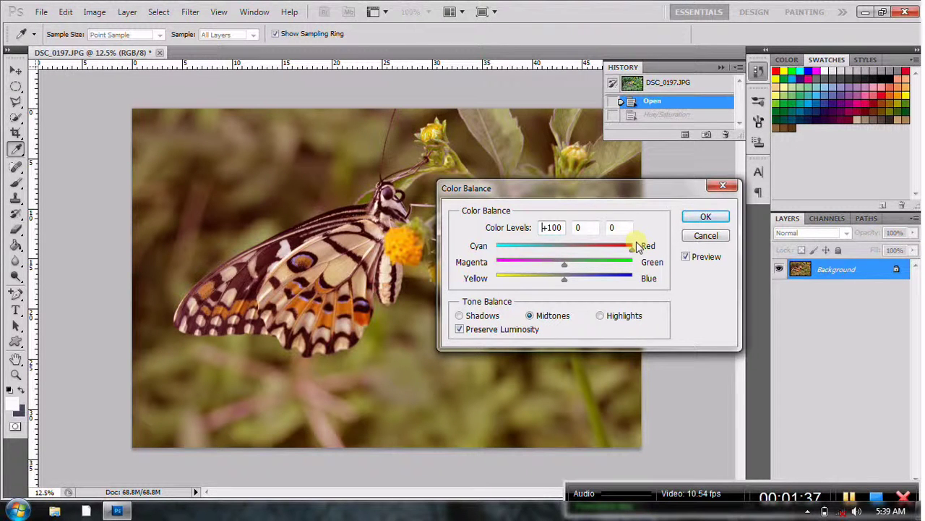
pyautogui.moveTo(615, 249); pyautogui.dragTo(587, 253)
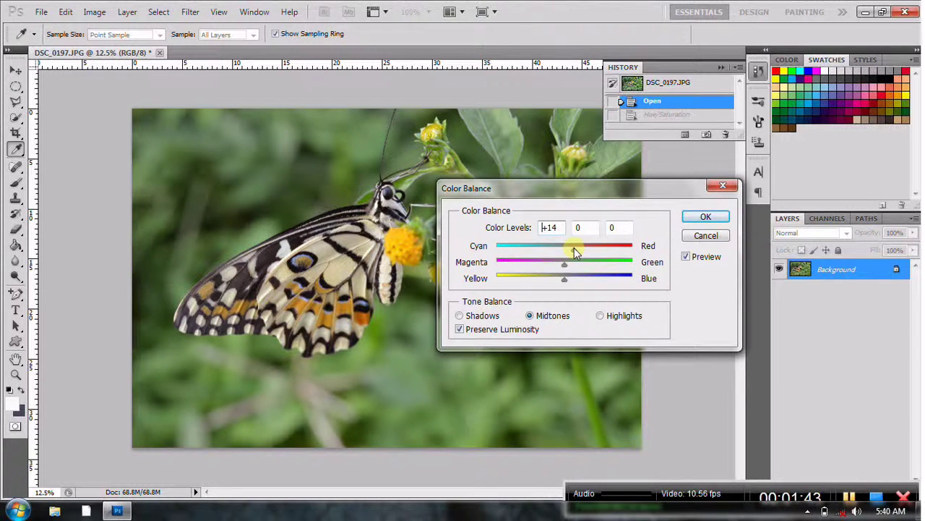
pyautogui.moveTo(574, 248)
pyautogui.mouseDown()
pyautogui.moveTo(488, 248)
pyautogui.moveTo(584, 247)
pyautogui.mouseUp()
pyautogui.moveTo(566, 267)
pyautogui.mouseDown()
pyautogui.moveTo(621, 262)
pyautogui.moveTo(492, 265)
pyautogui.moveTo(524, 267)
pyautogui.mouseUp()
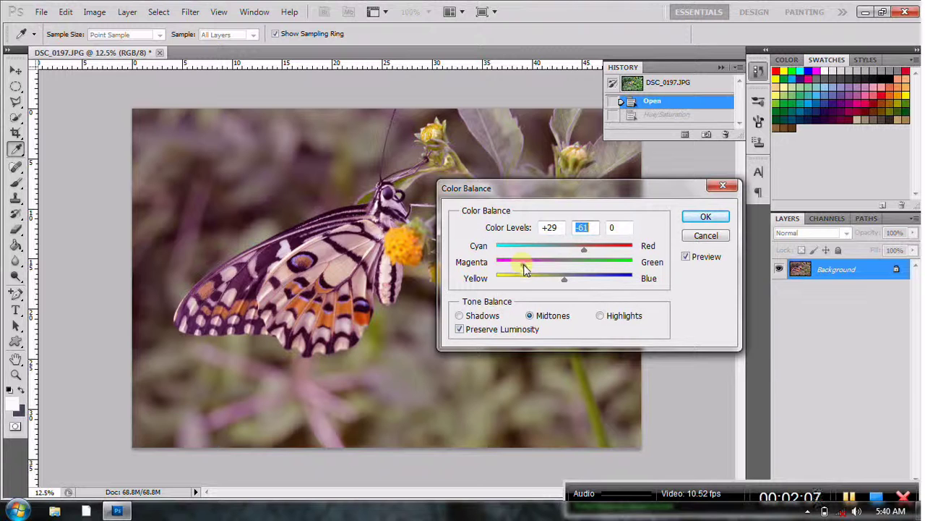
pyautogui.moveTo(530, 267); pyautogui.dragTo(543, 266)
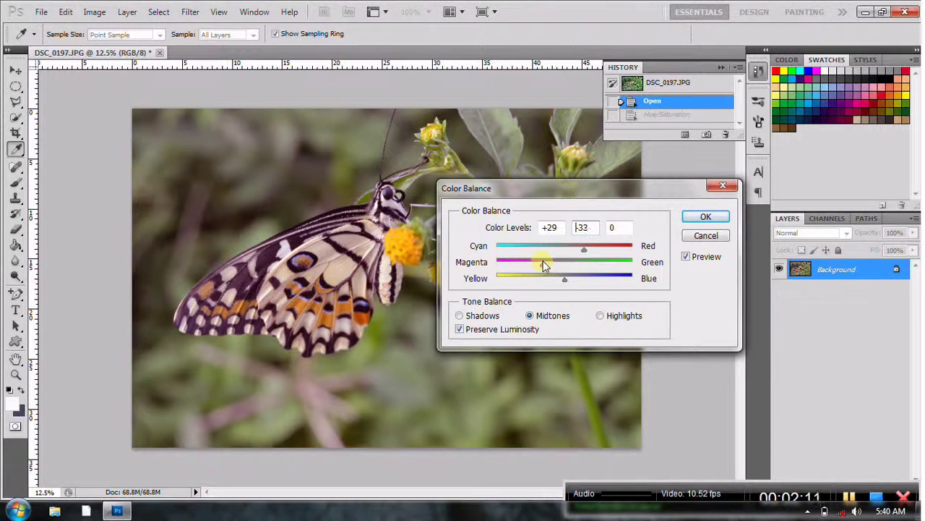
pyautogui.moveTo(546, 261)
pyautogui.mouseDown()
pyautogui.moveTo(580, 281)
pyautogui.moveTo(627, 278)
pyautogui.moveTo(504, 277)
pyautogui.moveTo(577, 280)
pyautogui.mouseUp()
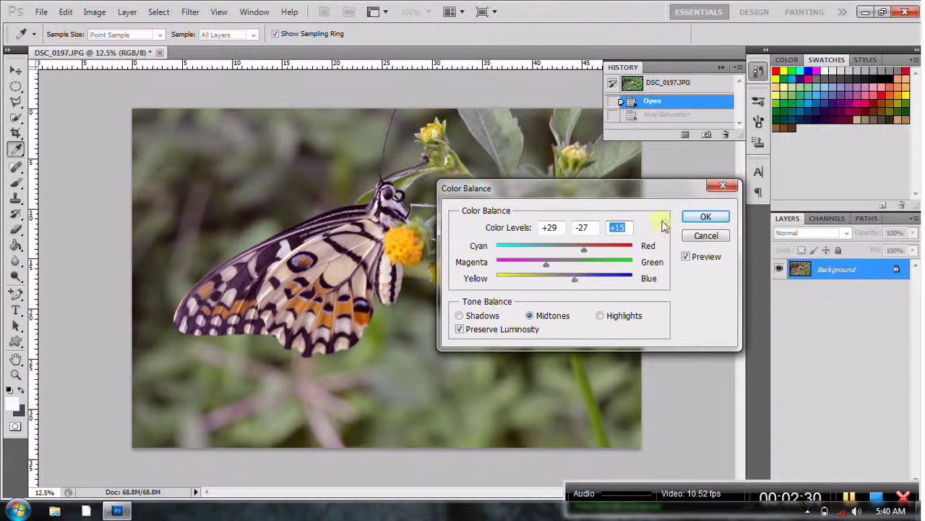
# Apply the Color Balance, compare it with the Open state, then revert to Open.
pyautogui.click(704, 218)
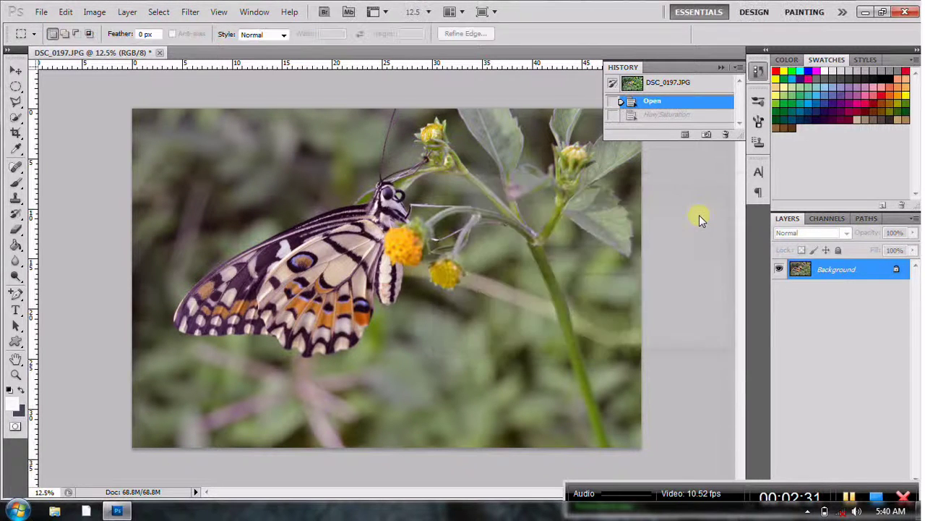
pyautogui.click(670, 106)
pyautogui.click(669, 115)
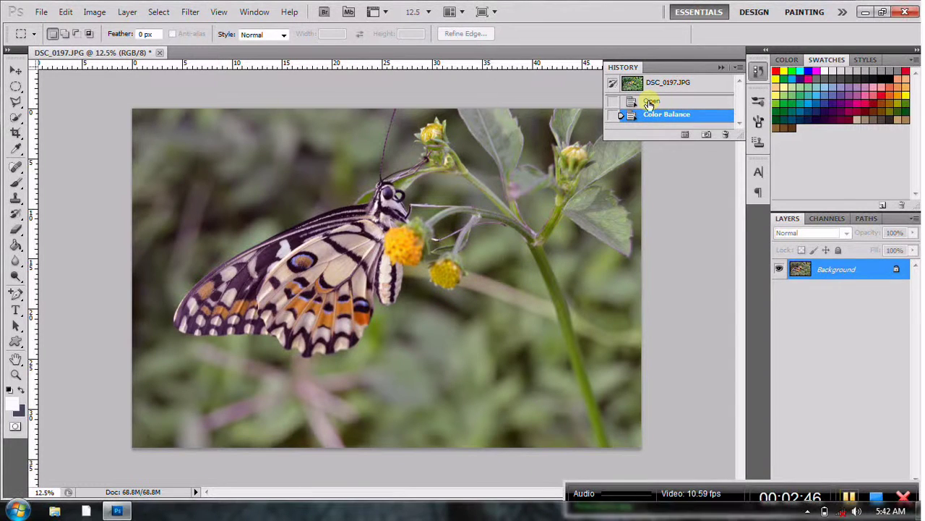
pyautogui.click(649, 101)
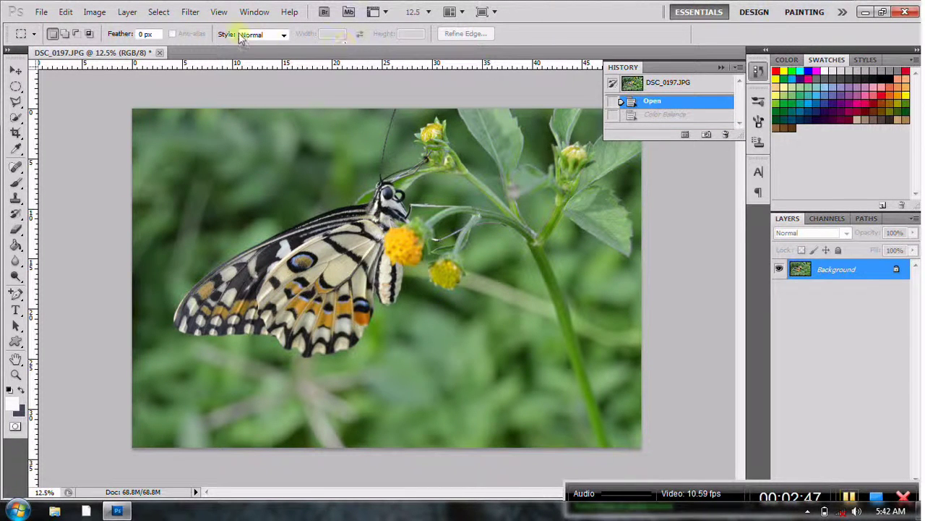
pyautogui.click(94, 12)
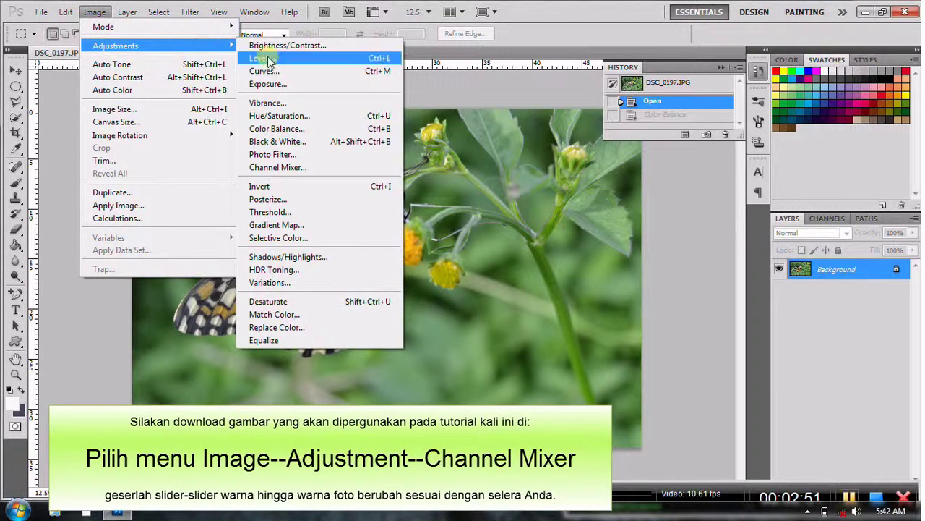
pyautogui.moveTo(115, 45)
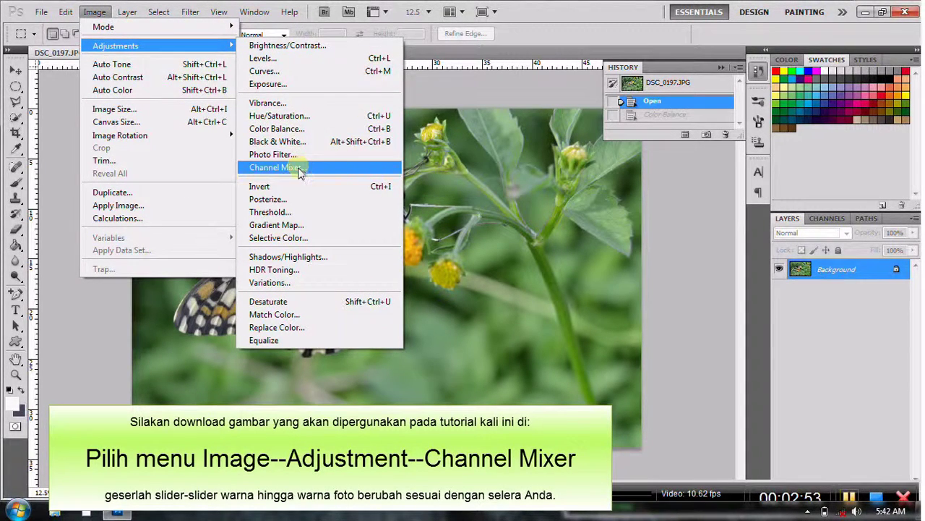
# Apply a Channel Mixer with Red output set to Red +128, Green -58, Blue +63.
pyautogui.click(298, 169)
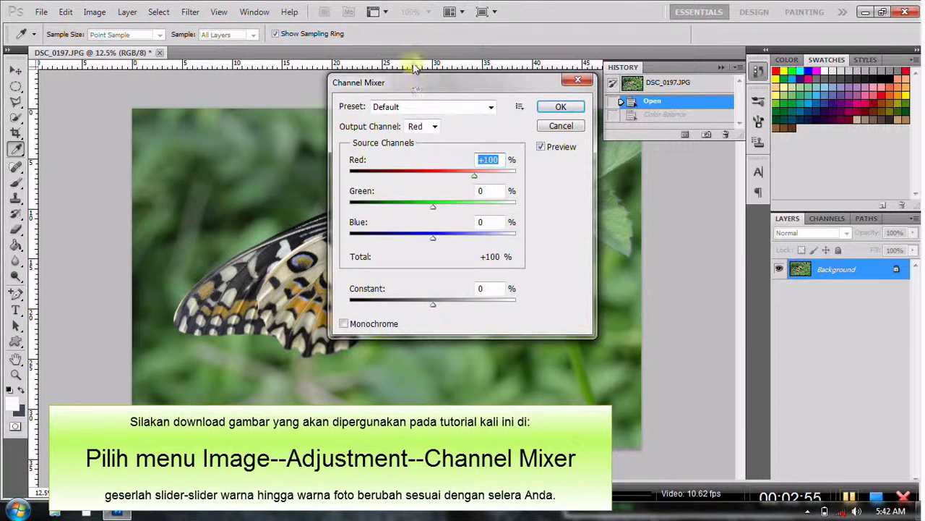
pyautogui.moveTo(410, 84); pyautogui.dragTo(543, 153)
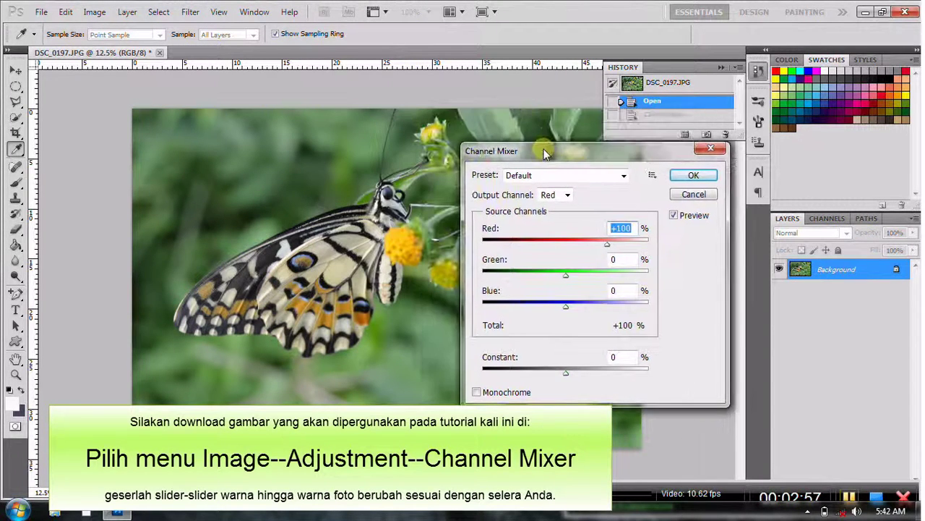
pyautogui.moveTo(607, 245); pyautogui.dragTo(550, 251)
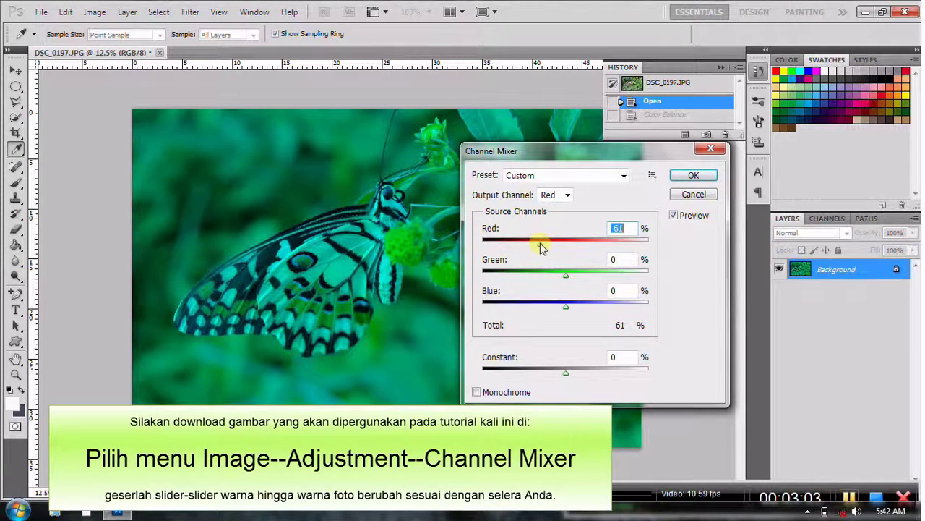
pyautogui.moveTo(540, 243)
pyautogui.mouseDown()
pyautogui.moveTo(587, 243)
pyautogui.moveTo(492, 246)
pyautogui.moveTo(626, 248)
pyautogui.moveTo(614, 249)
pyautogui.mouseUp()
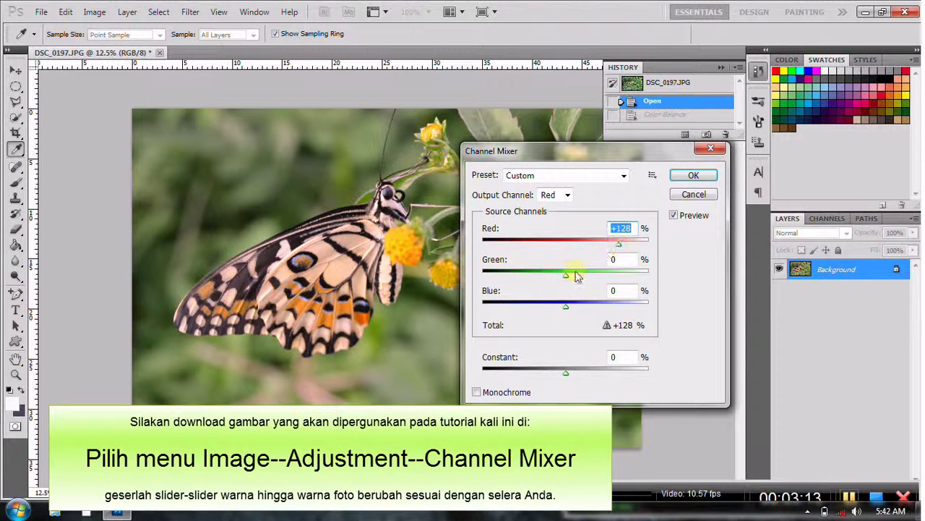
pyautogui.moveTo(565, 275); pyautogui.dragTo(489, 277)
pyautogui.moveTo(550, 273)
pyautogui.mouseDown()
pyautogui.moveTo(637, 280)
pyautogui.moveTo(543, 278)
pyautogui.mouseUp()
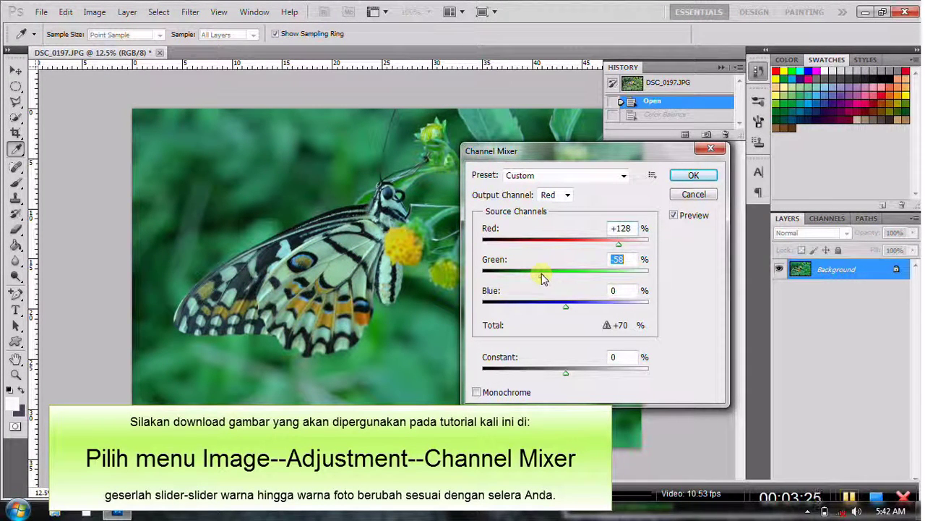
pyautogui.moveTo(567, 311)
pyautogui.mouseDown()
pyautogui.moveTo(527, 311)
pyautogui.moveTo(609, 311)
pyautogui.moveTo(594, 310)
pyautogui.mouseUp()
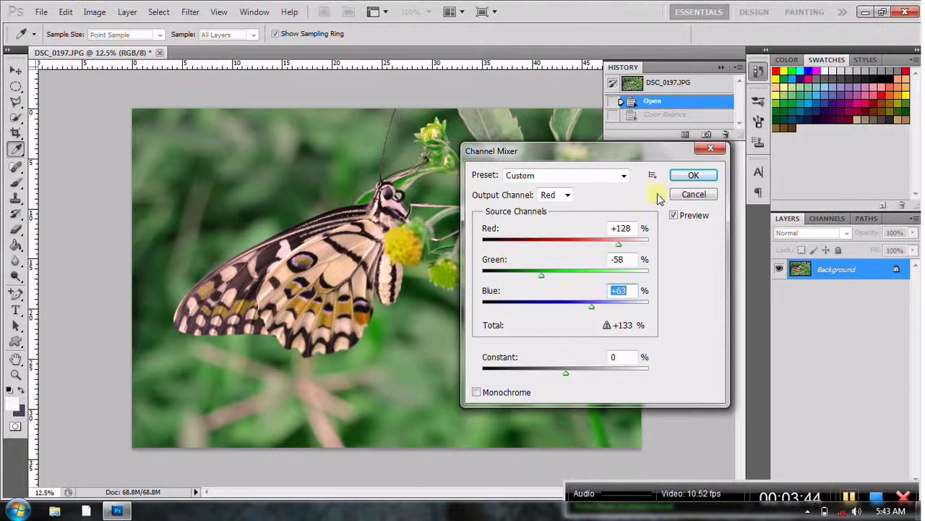
pyautogui.click(679, 175)
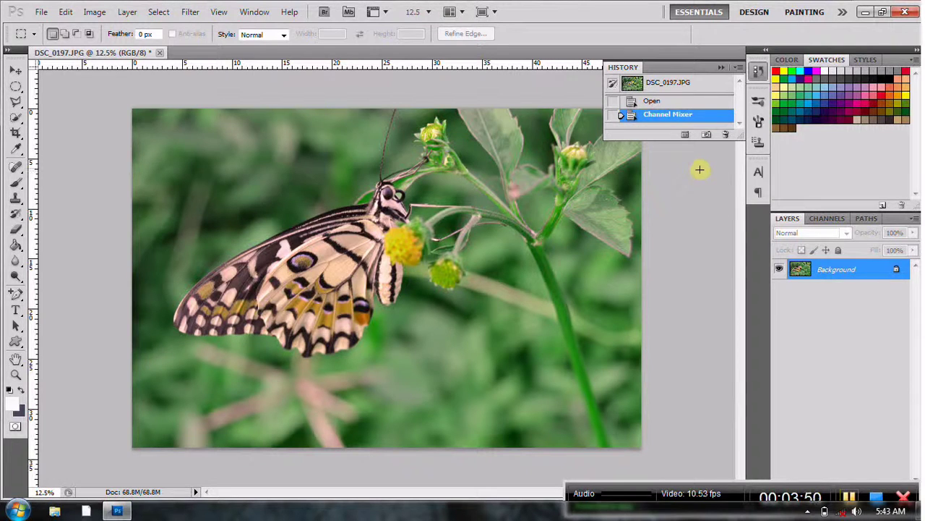
# Revert to the Open history state and switch to the Polygonal Lasso tool.
pyautogui.click(665, 103)
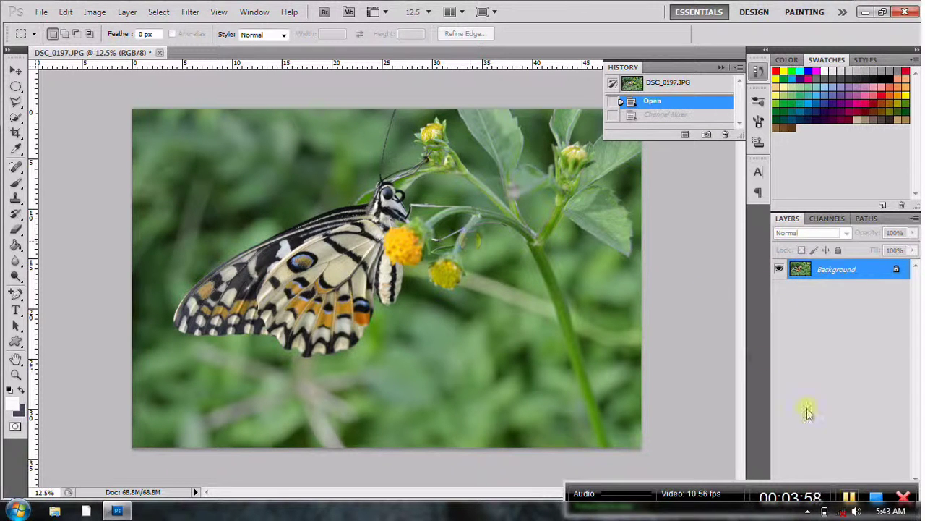
pyautogui.click(848, 497)
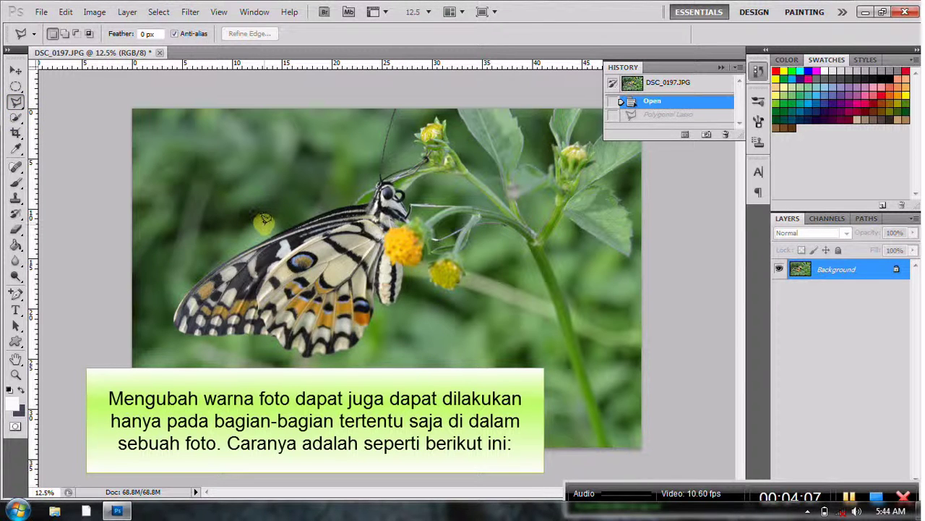
# Trace a closed polygonal lasso outline around the butterfly's wings, body and head.
pyautogui.click(167, 286)
pyautogui.click(168, 330)
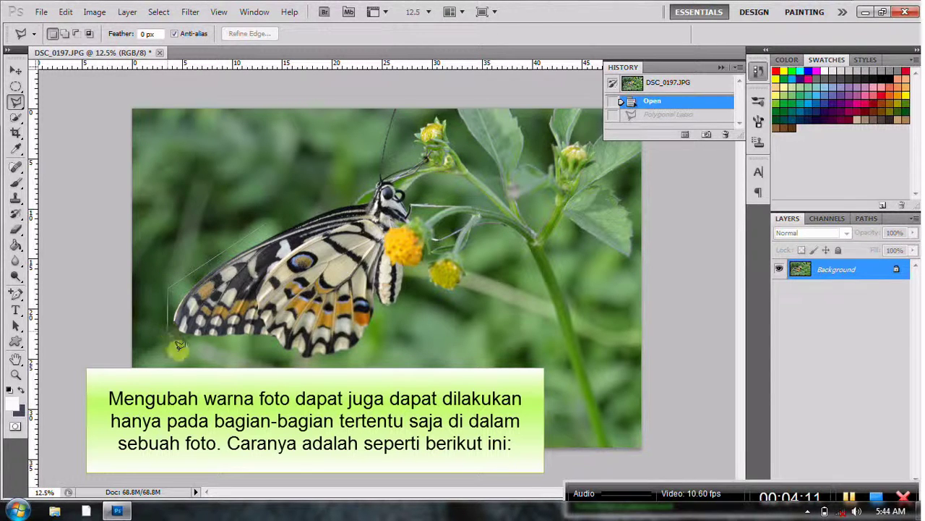
pyautogui.click(187, 350)
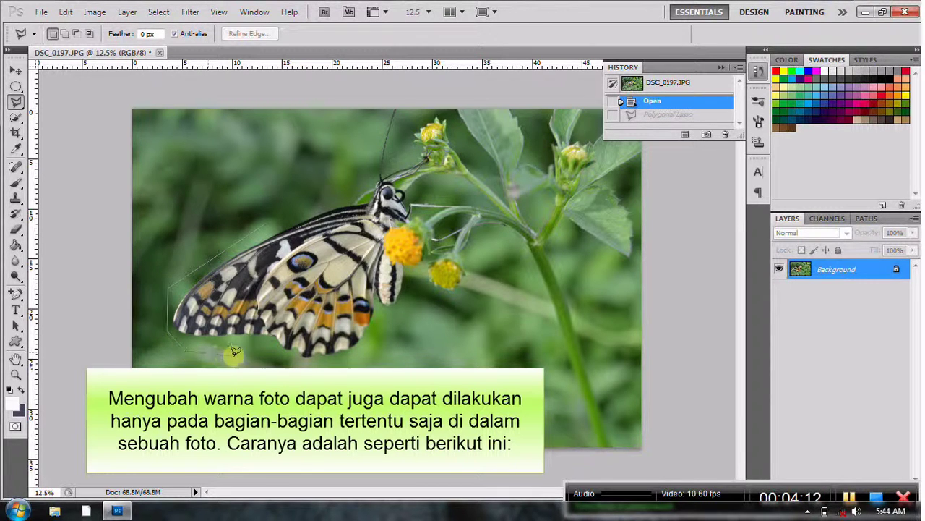
pyautogui.click(312, 357)
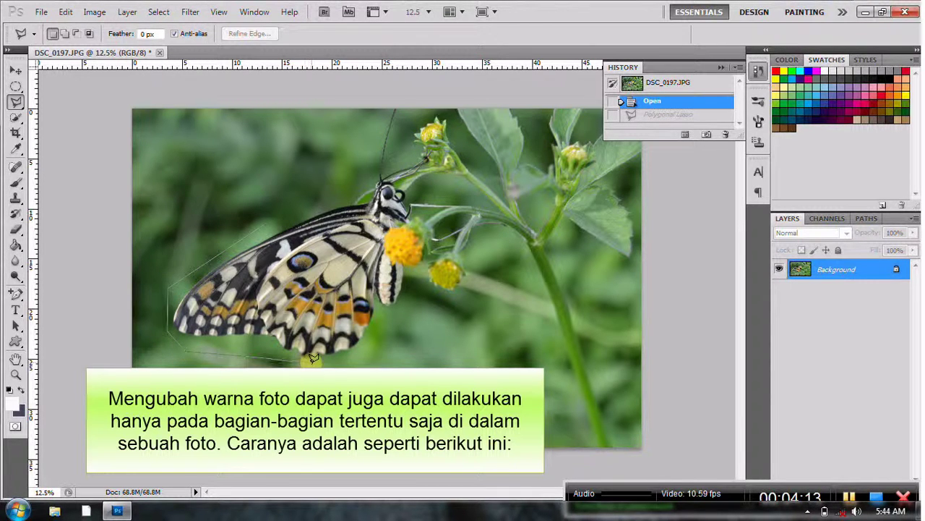
pyautogui.click(360, 352)
pyautogui.click(414, 301)
pyautogui.click(415, 271)
pyautogui.click(390, 258)
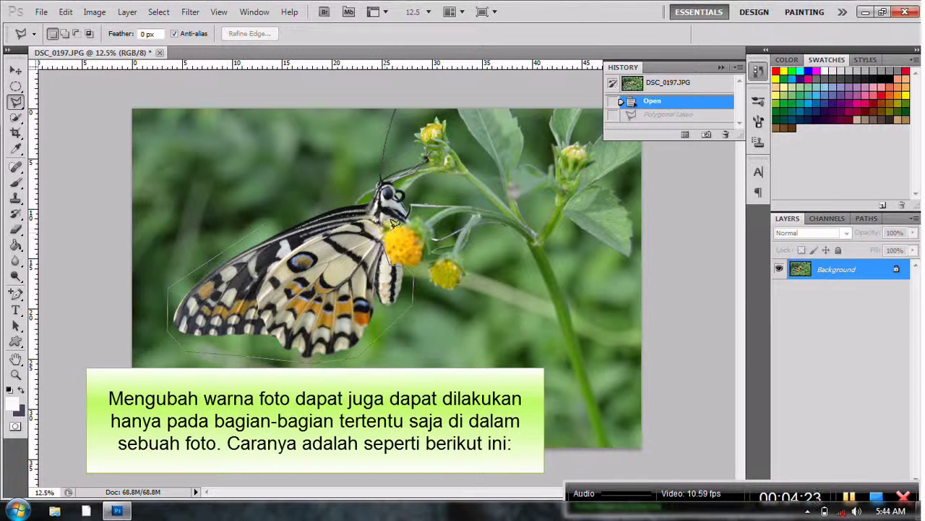
pyautogui.click(415, 205)
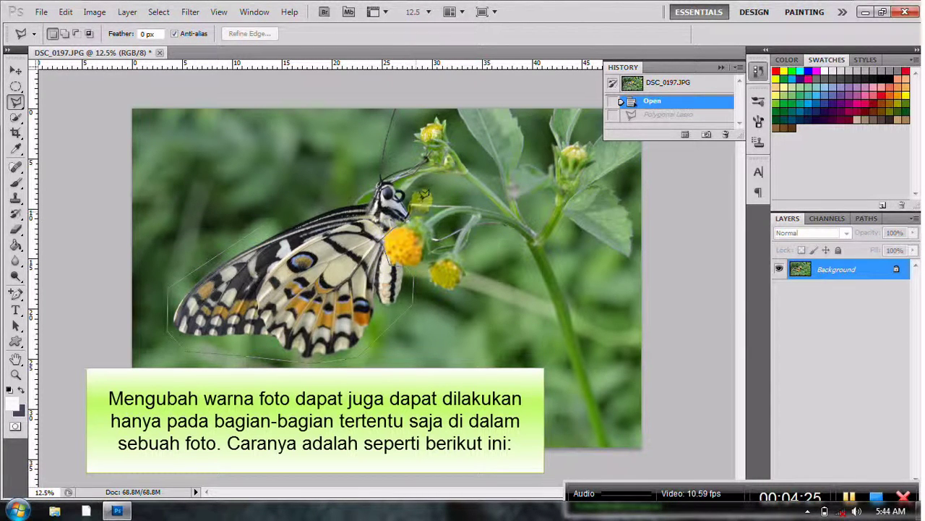
pyautogui.click(382, 183)
pyautogui.click(355, 165)
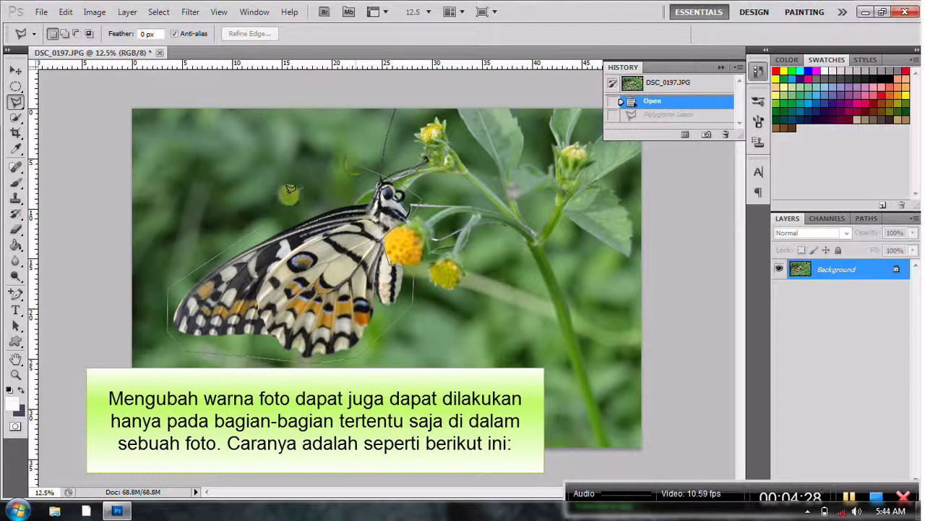
pyautogui.click(269, 206)
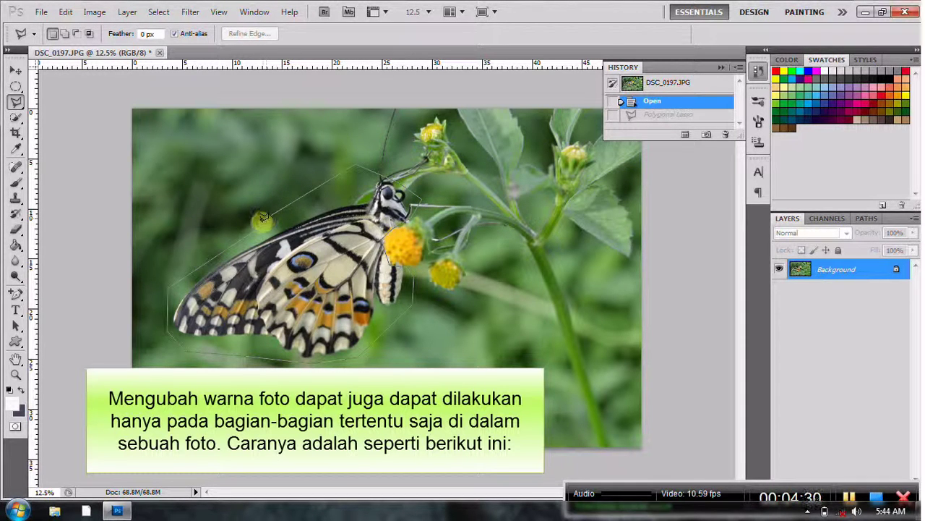
pyautogui.click(261, 220)
pyautogui.doubleClick(261, 220)
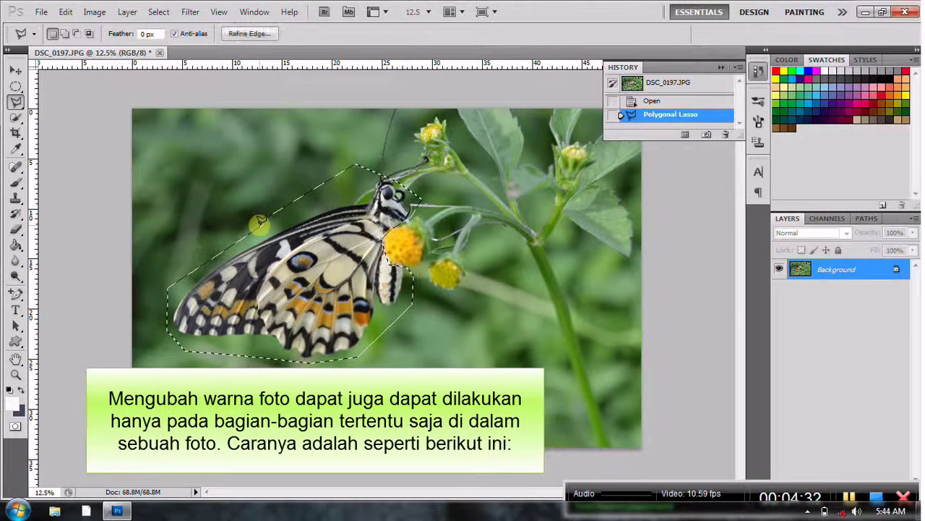
# Apply a midtone Color Balance of +49, -35, +64 to the selected butterfly.
pyautogui.click(94, 11)
pyautogui.moveTo(116, 46)
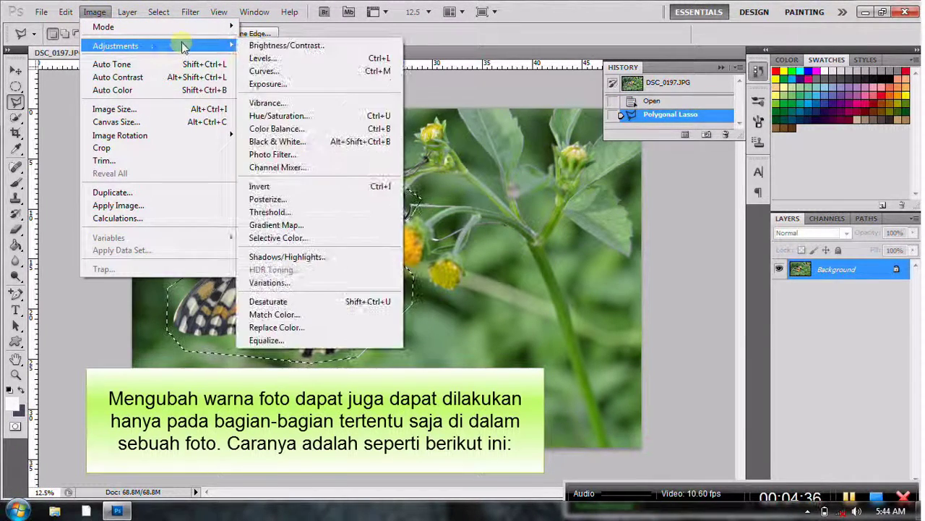
pyautogui.click(305, 128)
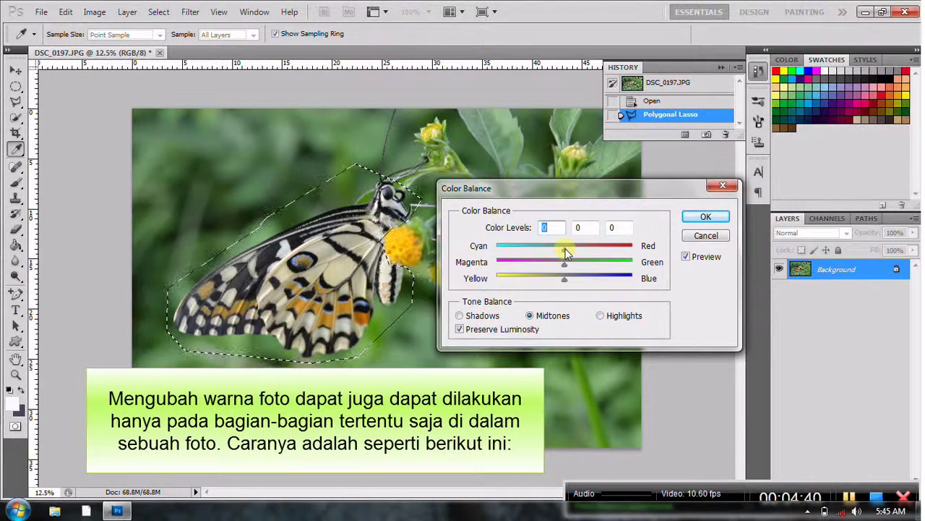
pyautogui.moveTo(566, 248)
pyautogui.mouseDown()
pyautogui.moveTo(603, 248)
pyautogui.moveTo(596, 252)
pyautogui.mouseUp()
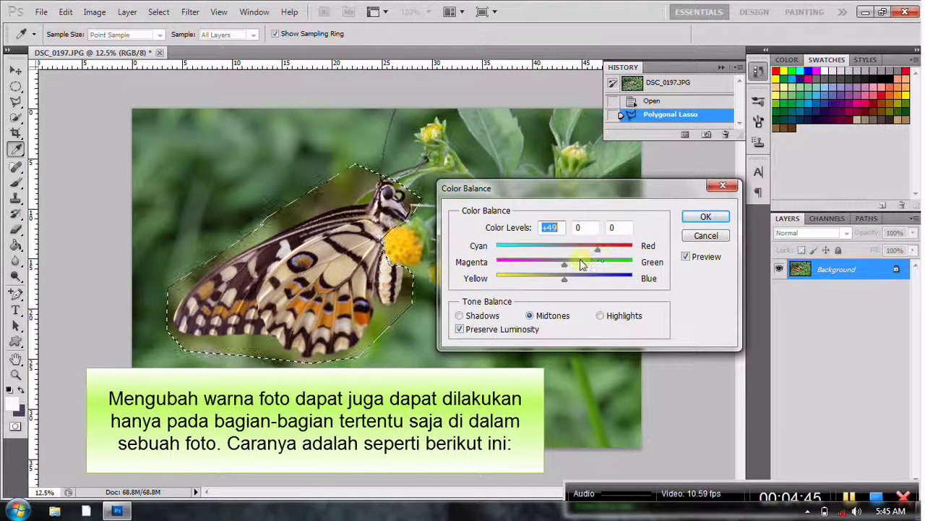
pyautogui.moveTo(565, 269); pyautogui.dragTo(542, 267)
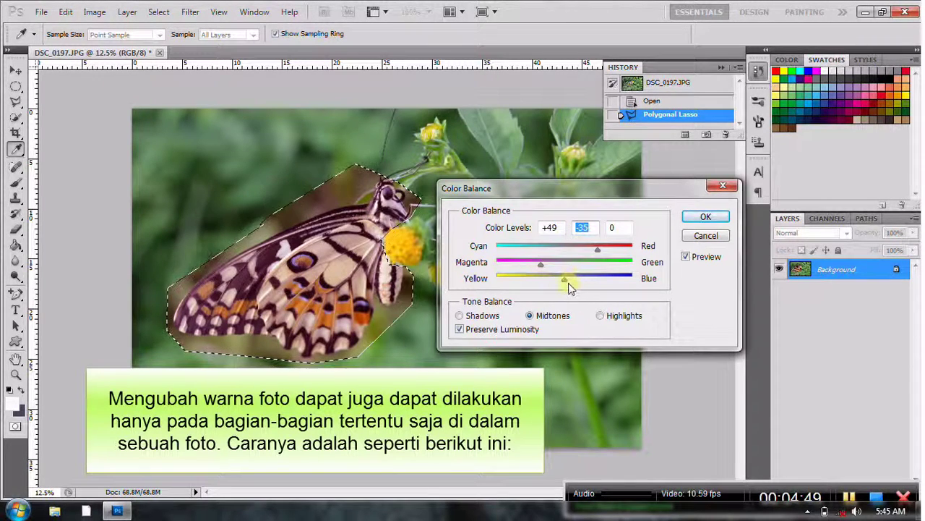
pyautogui.moveTo(565, 279); pyautogui.dragTo(608, 281)
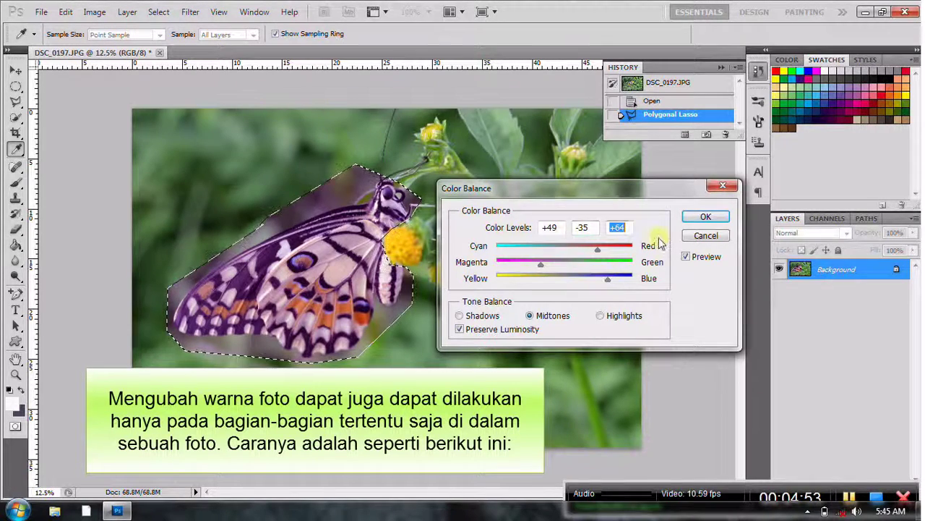
pyautogui.click(707, 215)
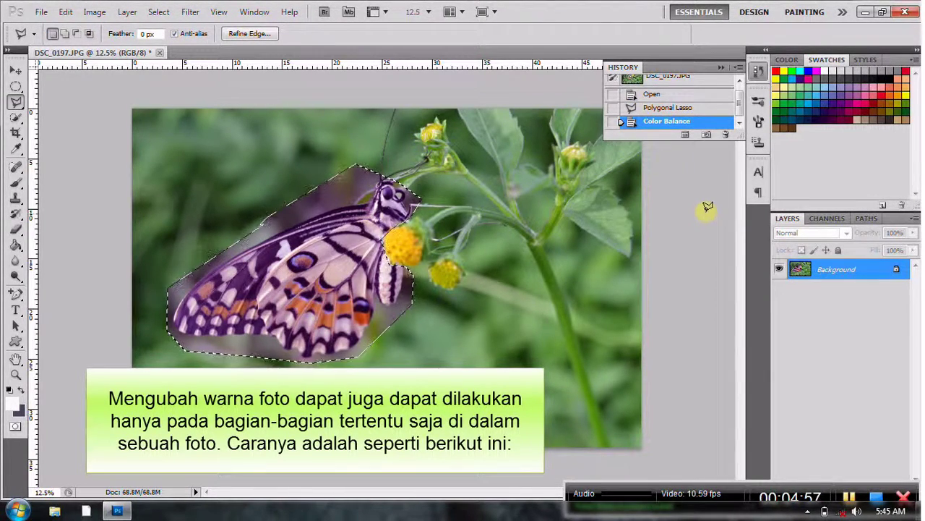
# Toggle between the Polygonal Lasso and Color Balance history states, then deselect.
pyautogui.click(657, 110)
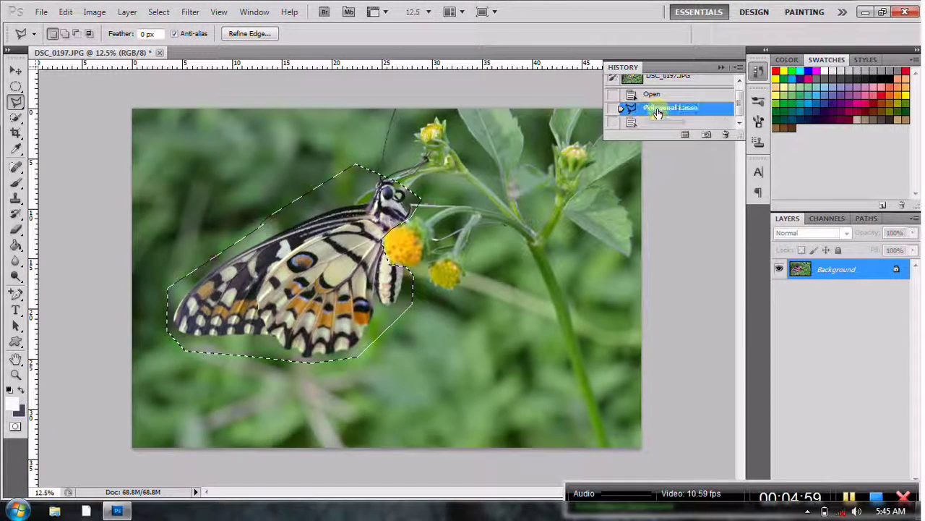
pyautogui.click(664, 123)
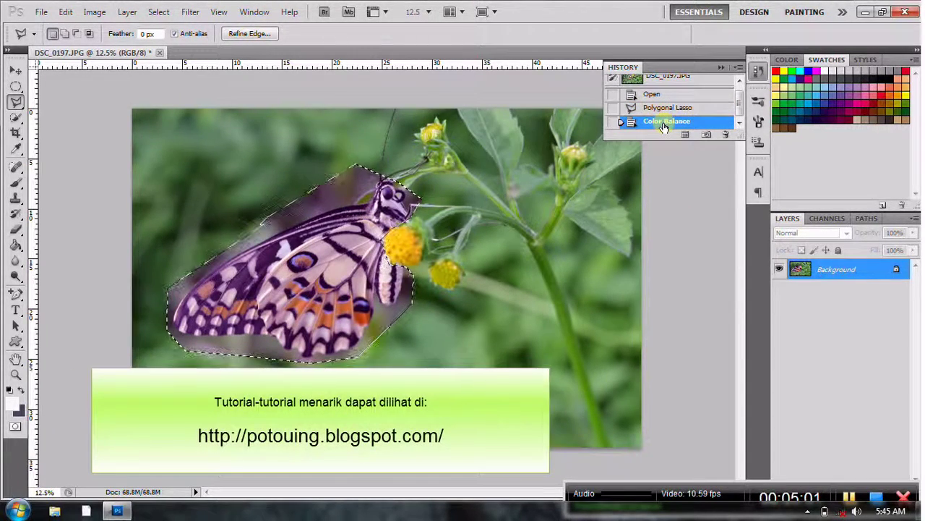
pyautogui.hotkey('ctrl', 'd')
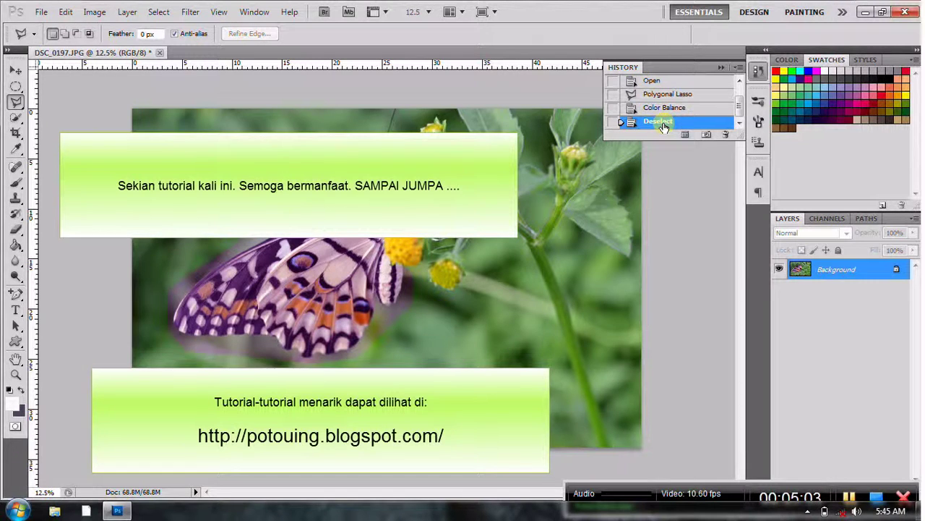